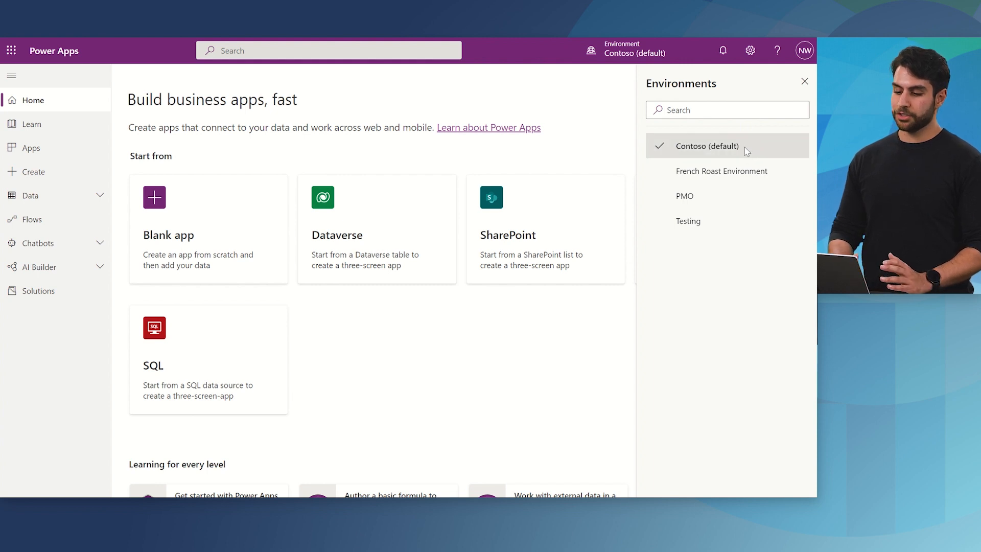
Open the Resource Scheduling app from the Power Apps app list and start a new resource requirement named "Developer wanted"
click(73, 154)
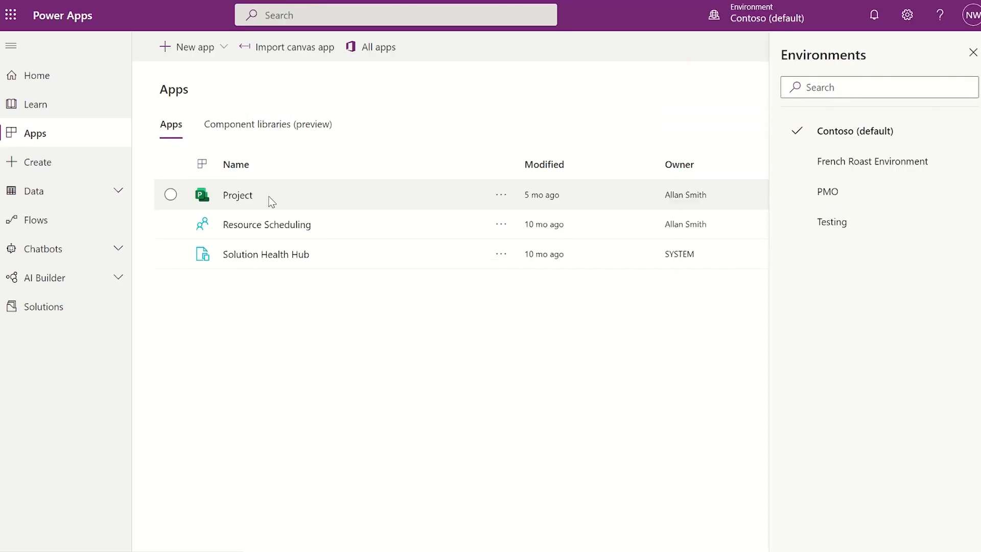
click(303, 224)
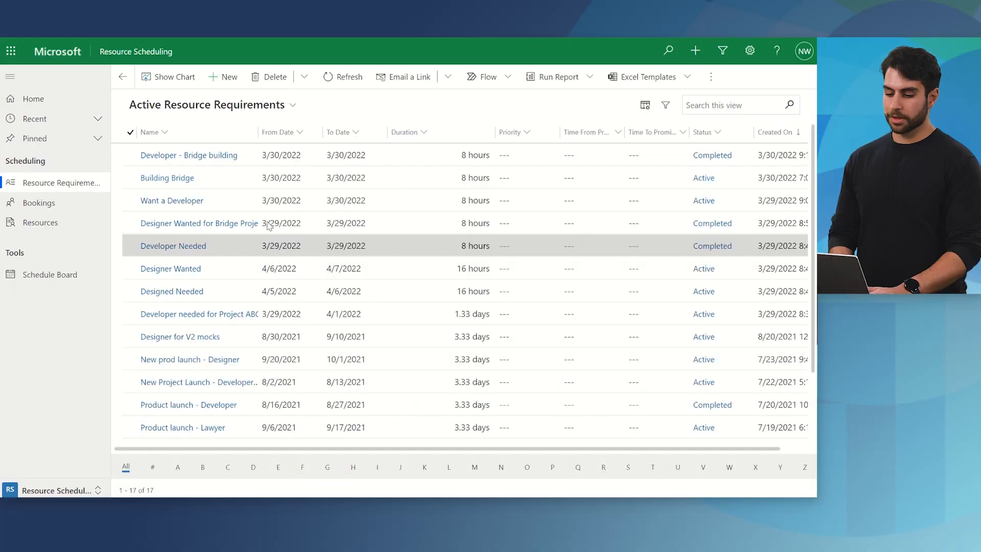
click(228, 88)
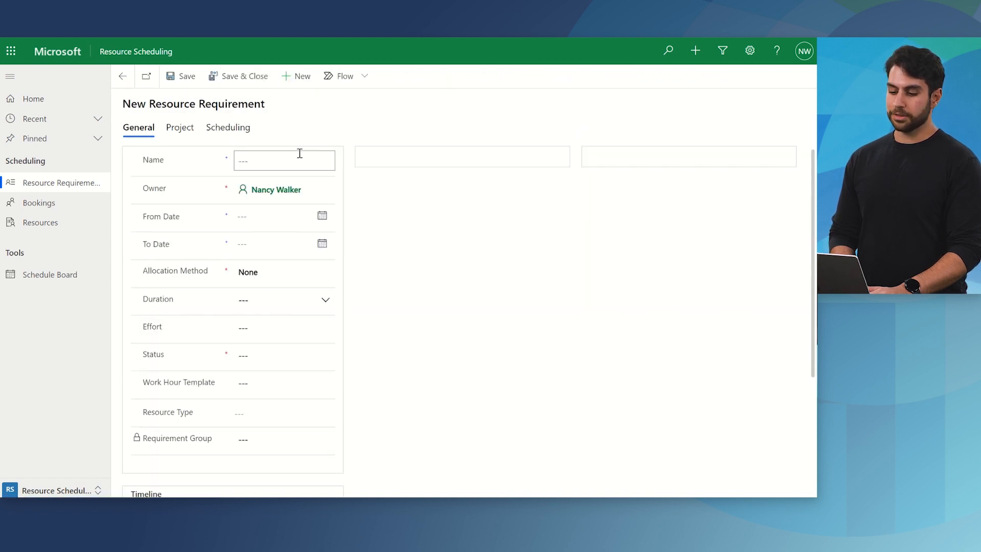
click(299, 159)
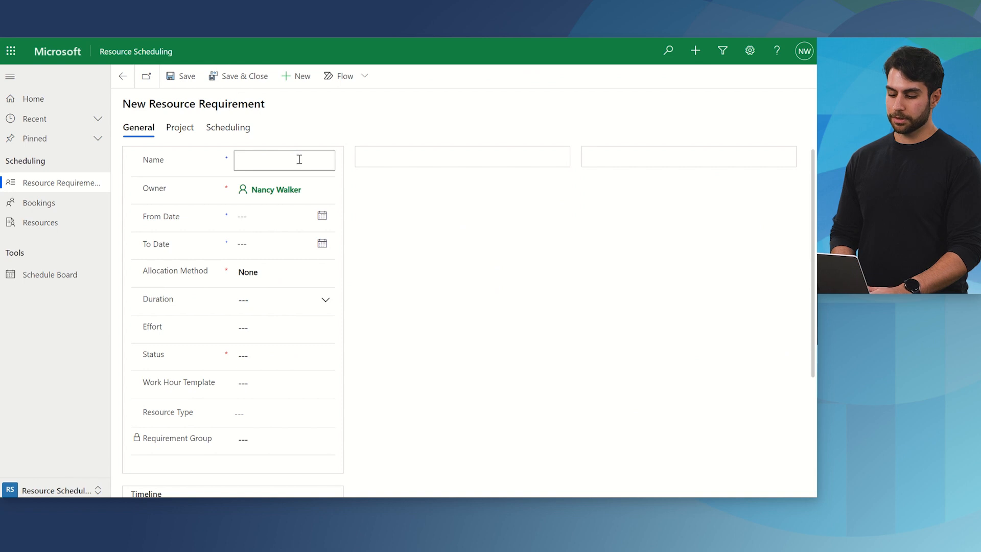
text(Developer wanted)
Set the requirement's From Date and To Date to 4/6/2022 and its Allocation Method to Full capacity
click(322, 217)
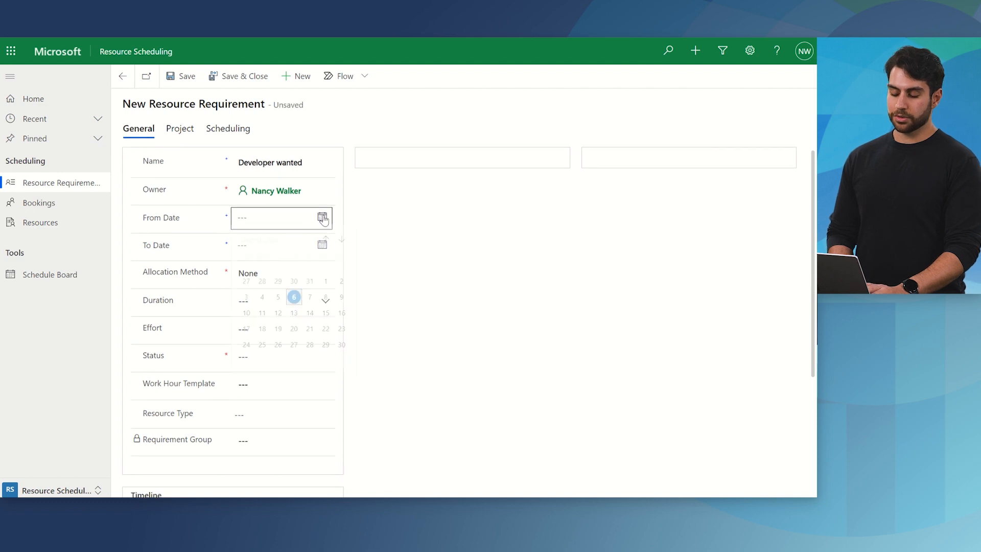
click(294, 297)
click(322, 244)
click(294, 327)
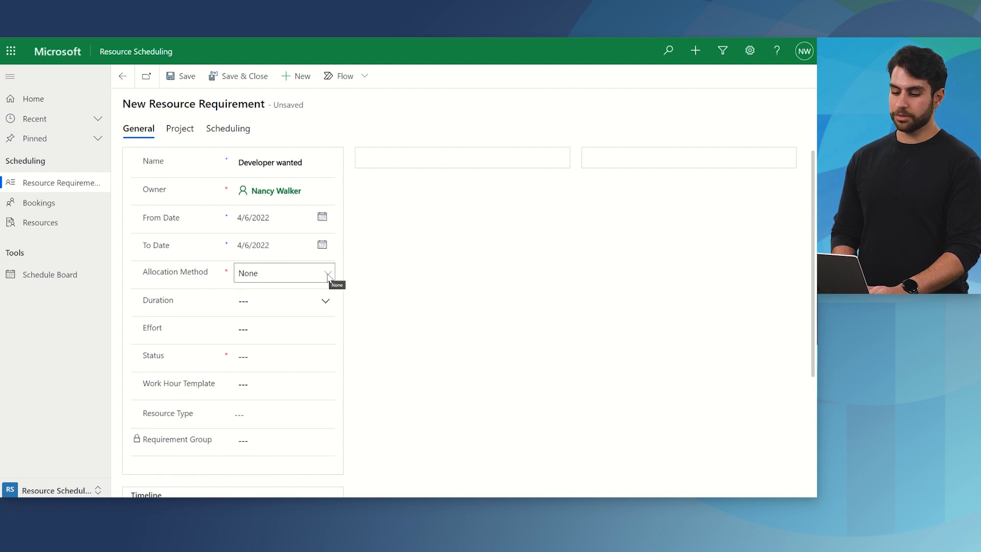
click(328, 276)
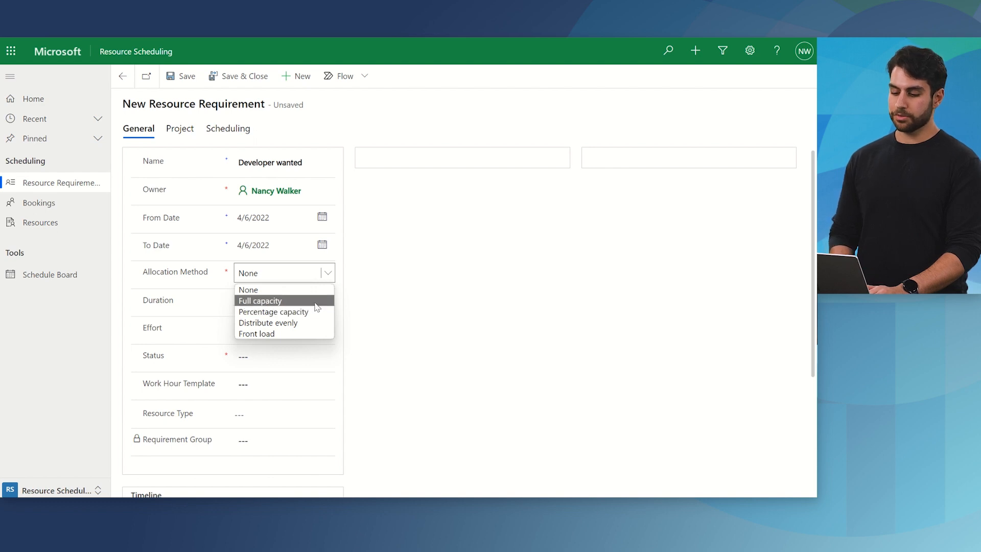
click(287, 300)
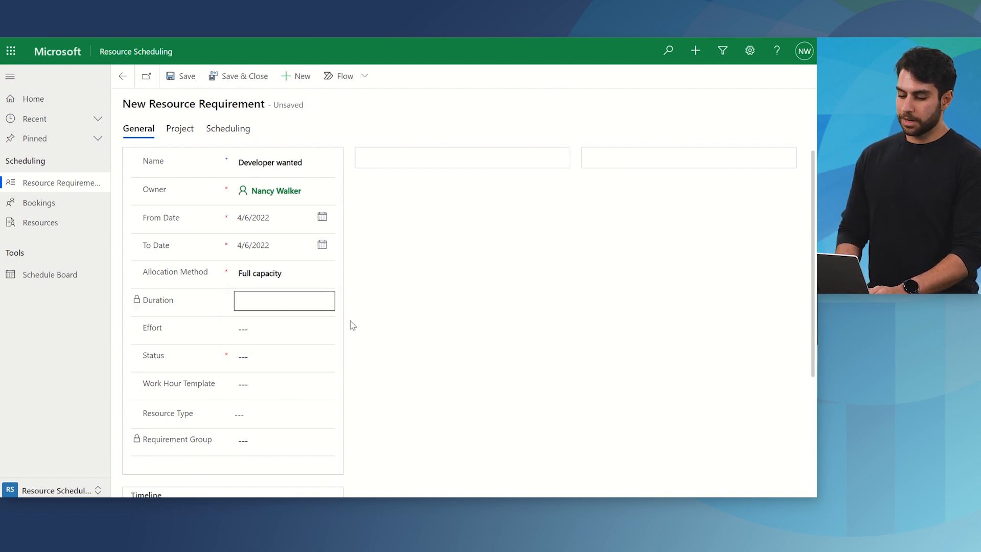
Set the requirement's Status to Active, Work Hour Template to Default Work Template, and Resource Type to User
click(326, 357)
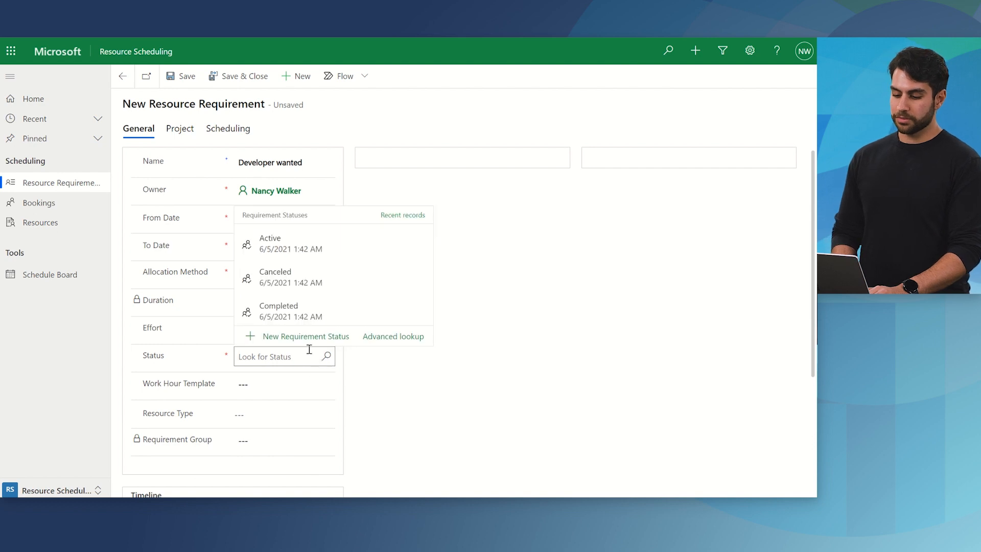
click(292, 248)
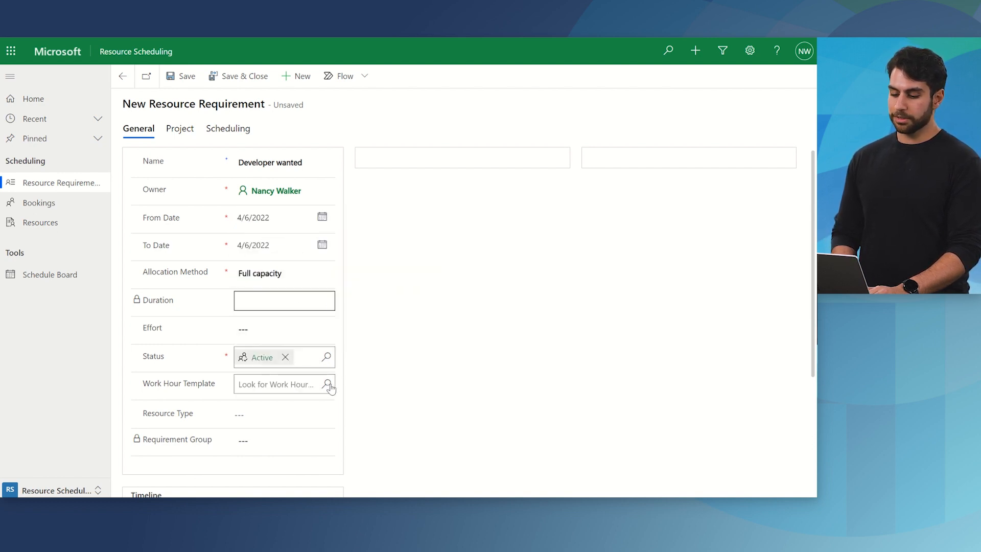
click(329, 386)
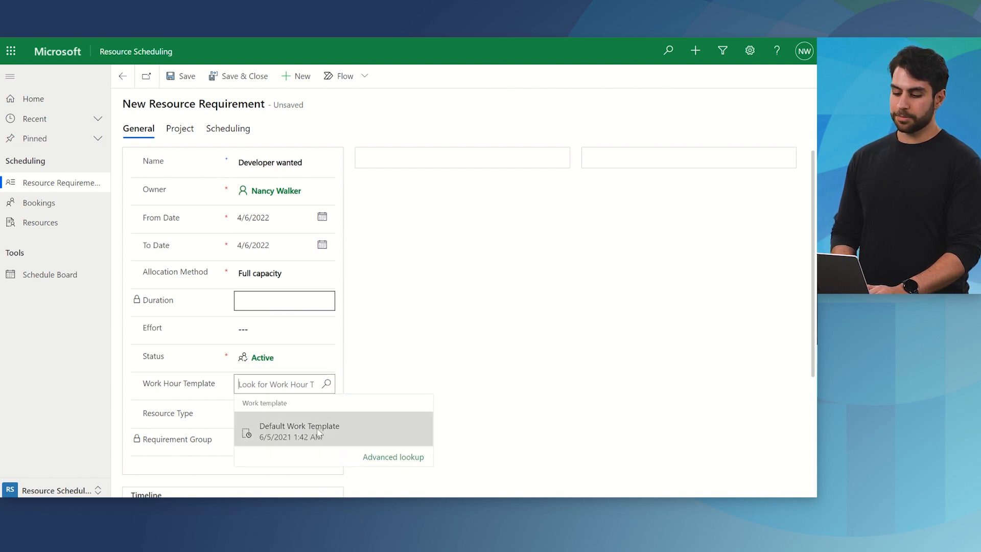
click(319, 433)
click(326, 415)
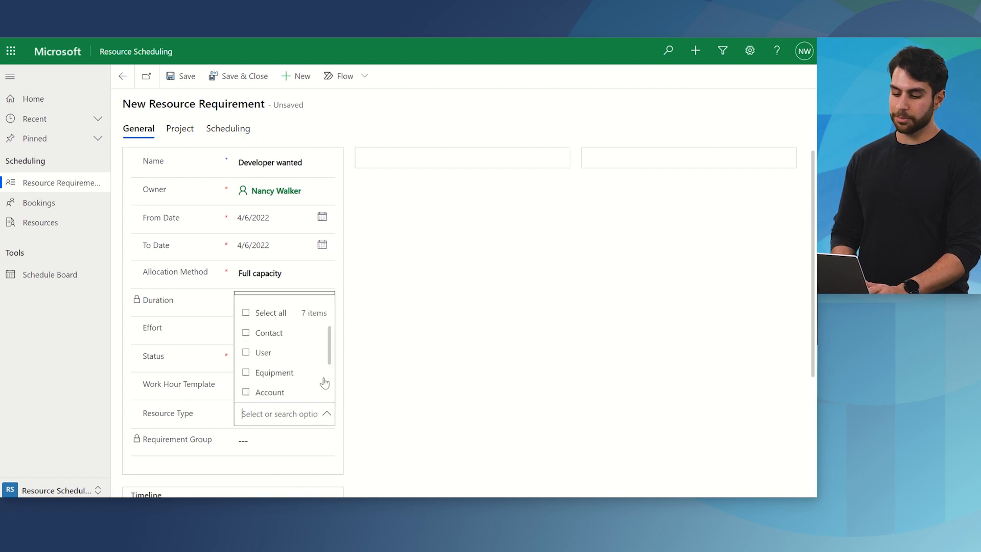
click(246, 352)
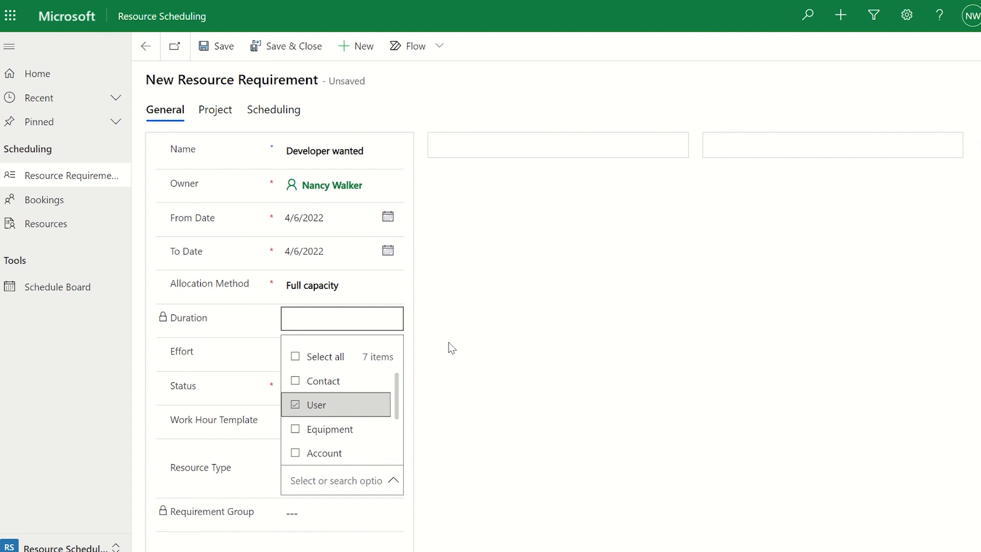
click(452, 348)
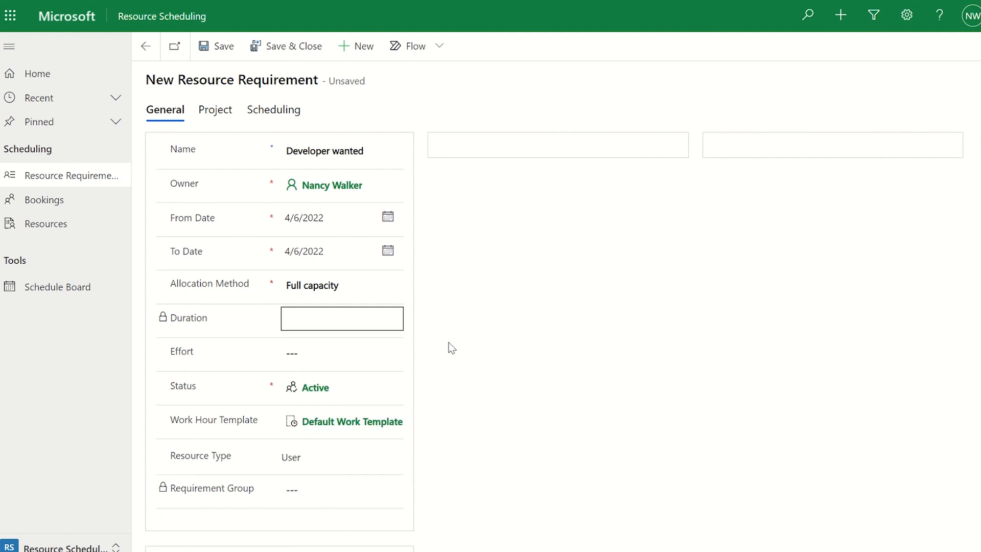
Link the requirement to the Building Bridge project and save the record
click(227, 118)
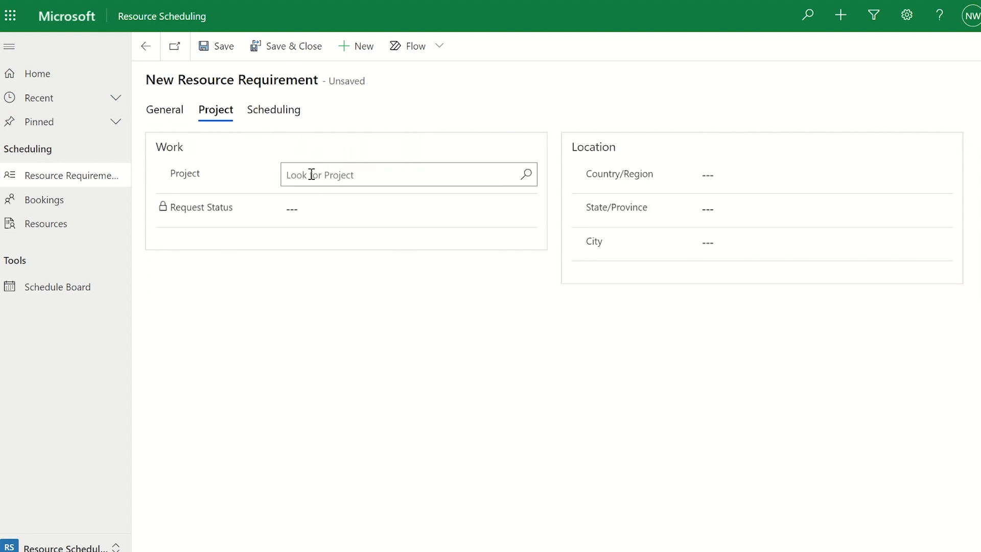
click(312, 175)
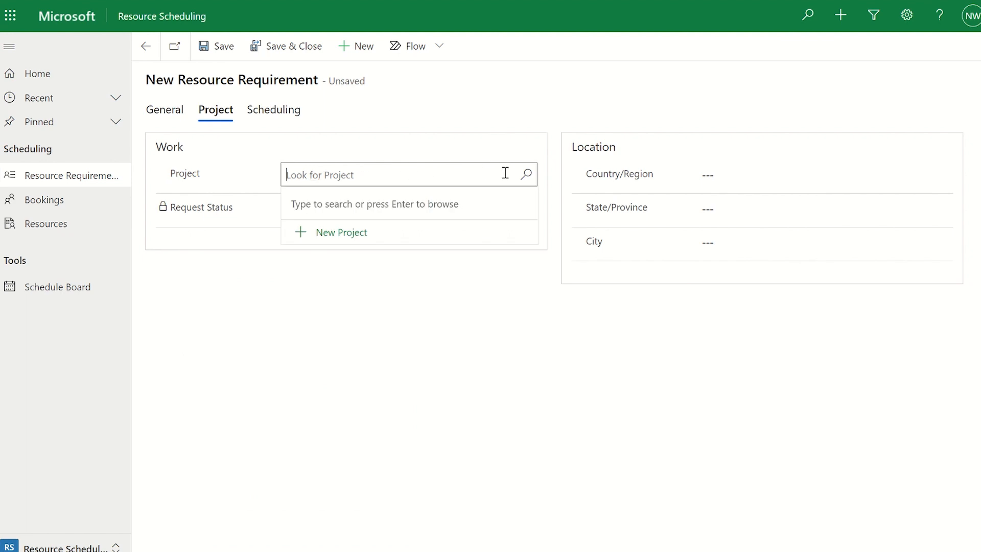
click(526, 174)
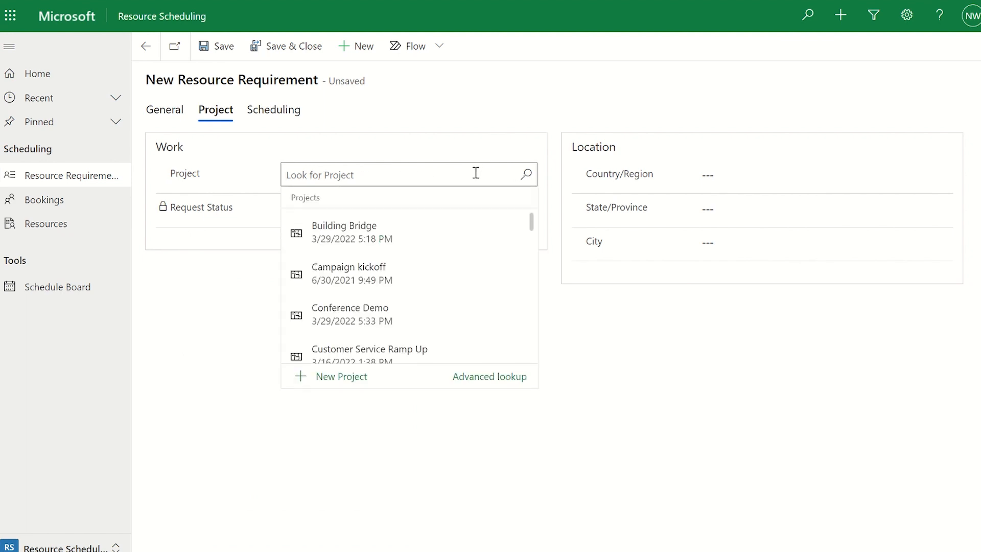
click(373, 225)
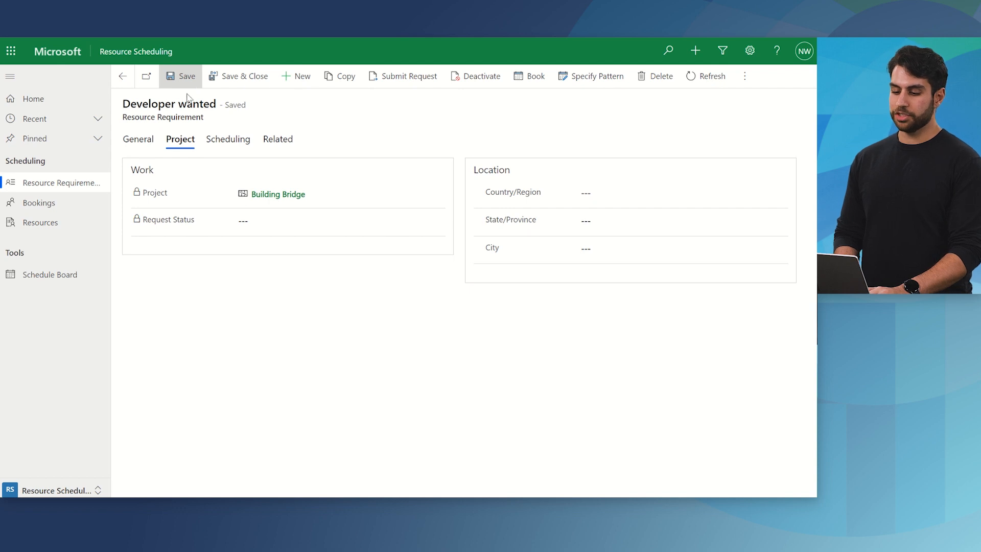
Add the Developer characteristic to the requirement's skills without a rating value, and save it
click(152, 145)
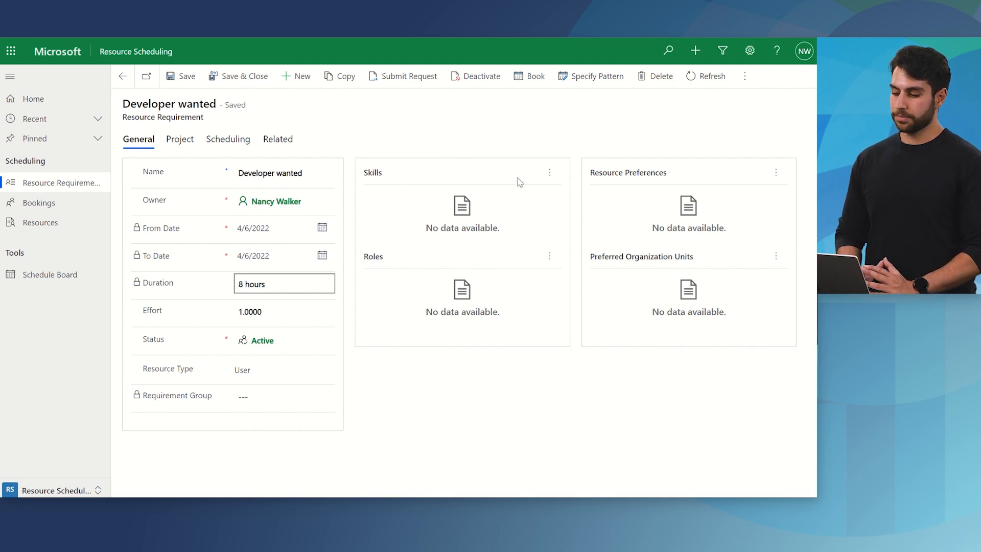
click(554, 177)
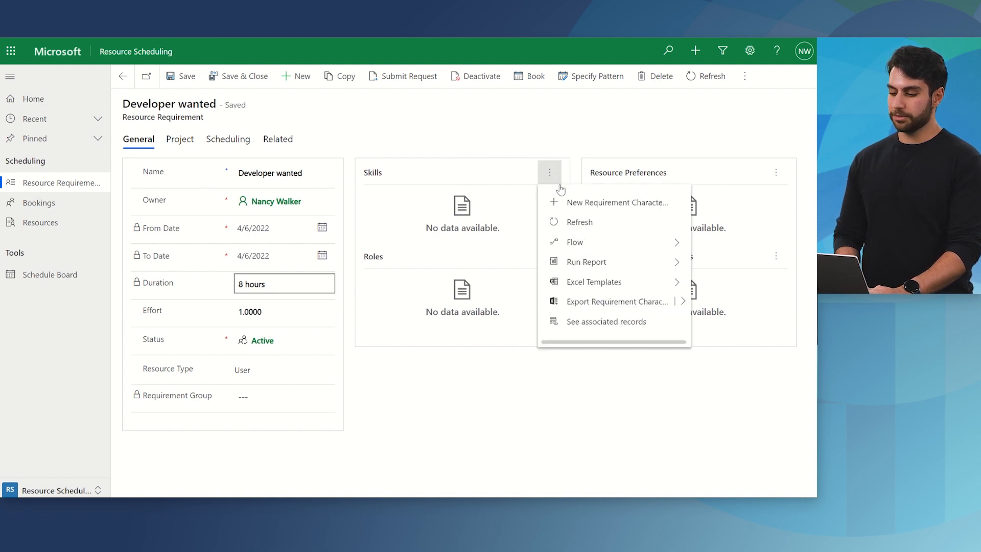
click(571, 205)
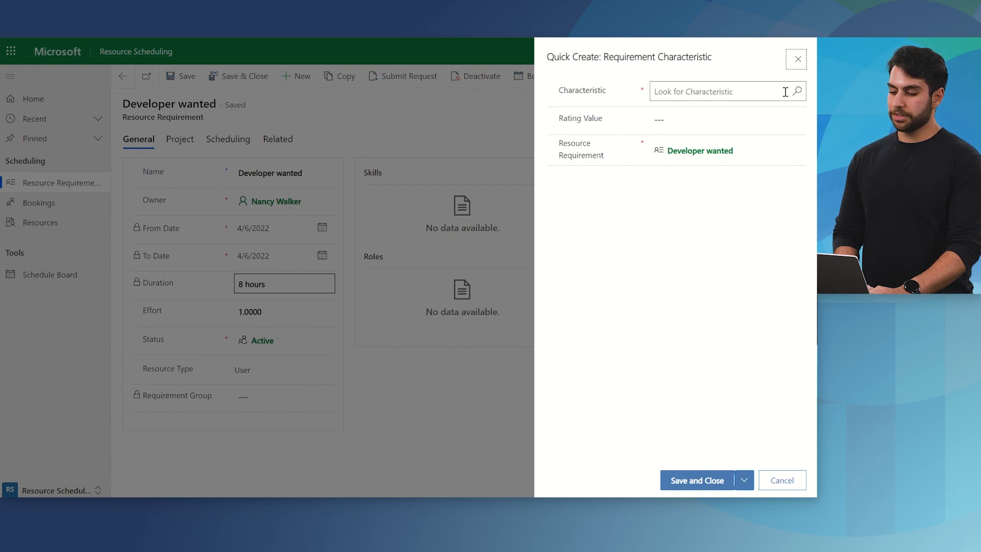
click(798, 95)
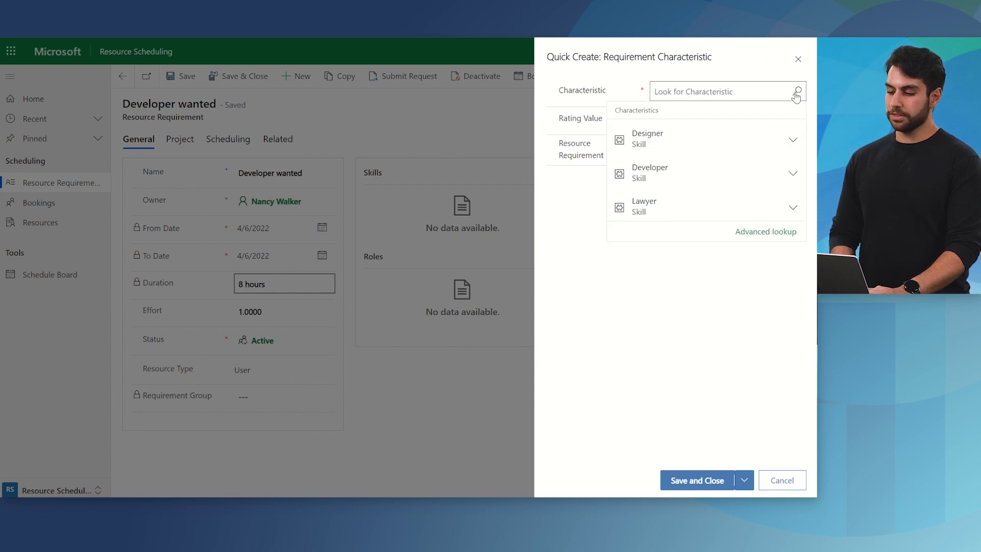
click(697, 174)
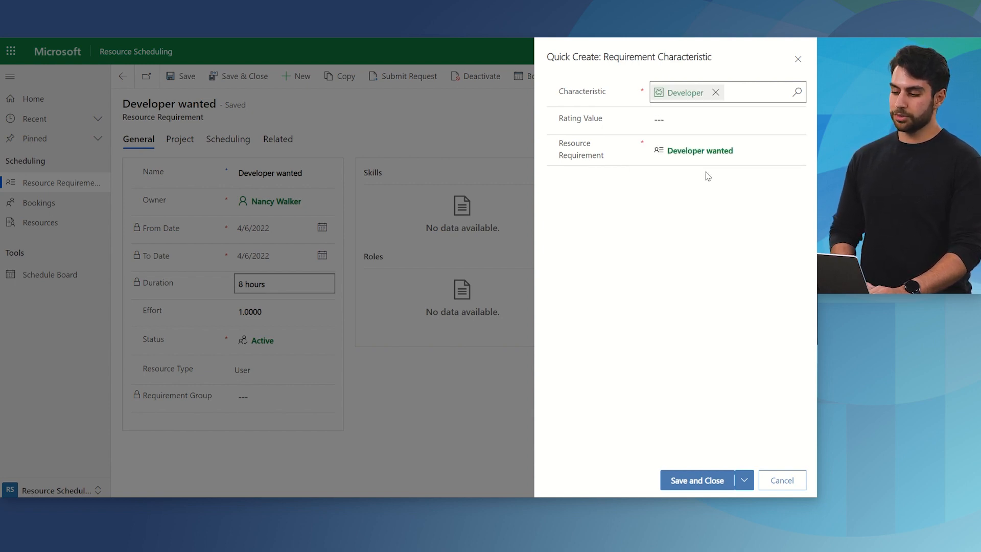
click(796, 123)
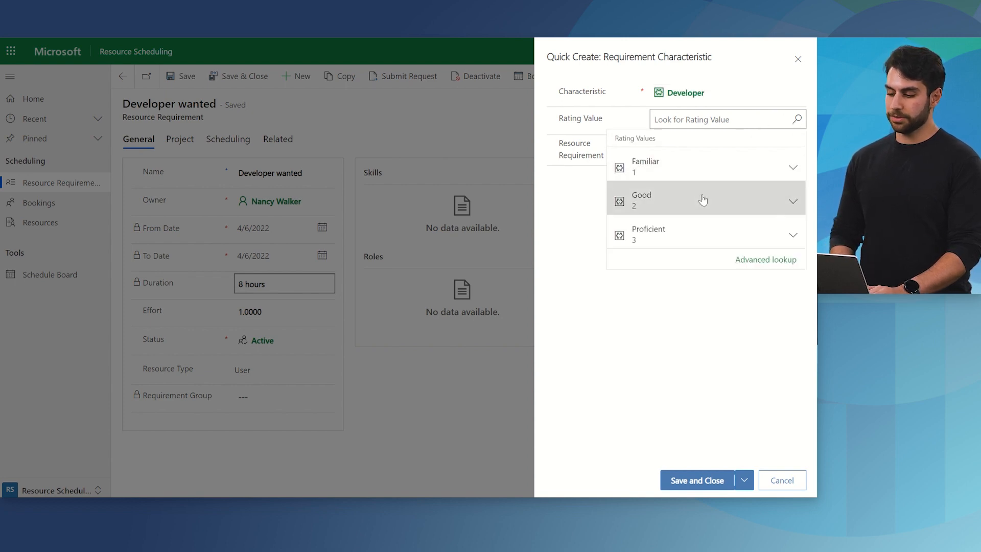
click(665, 299)
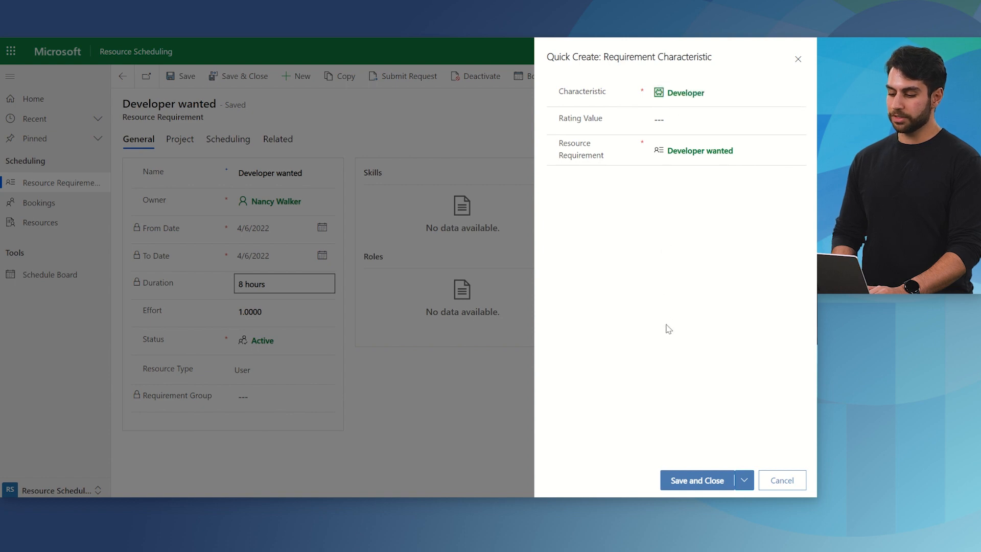
click(688, 481)
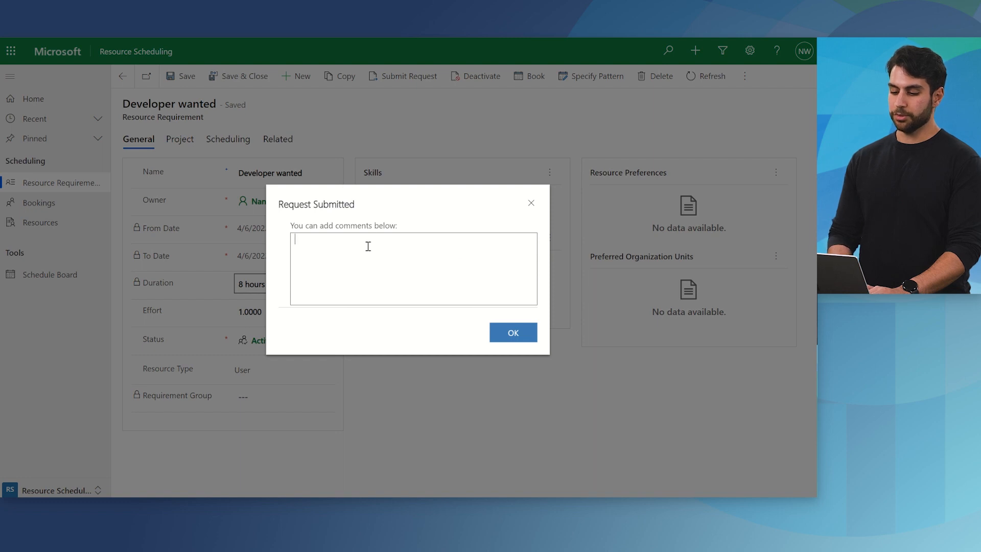
Submit the resource request with the comment "As discussed in our 1:1" and check the note in the requirement's timeline
text(A)
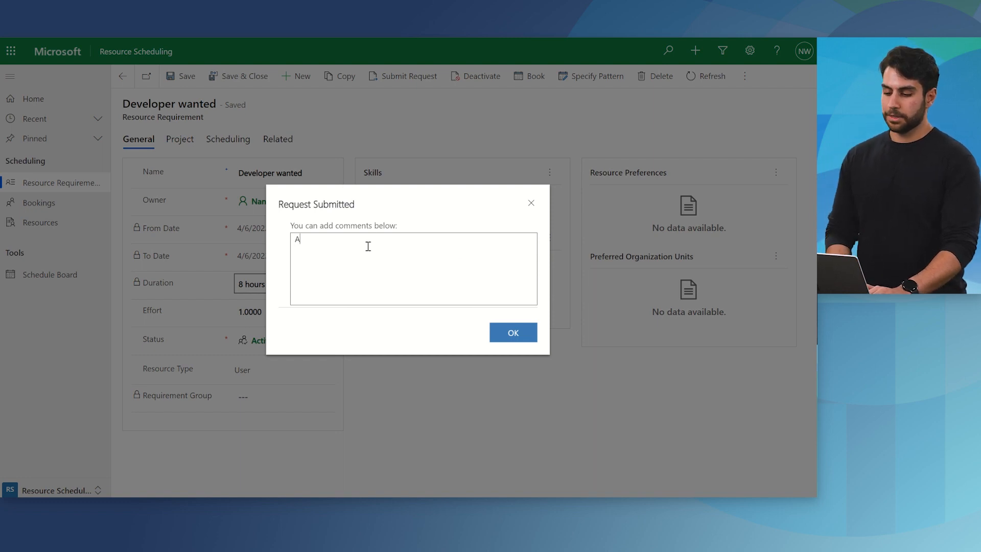
text(s discussed in our 1:1)
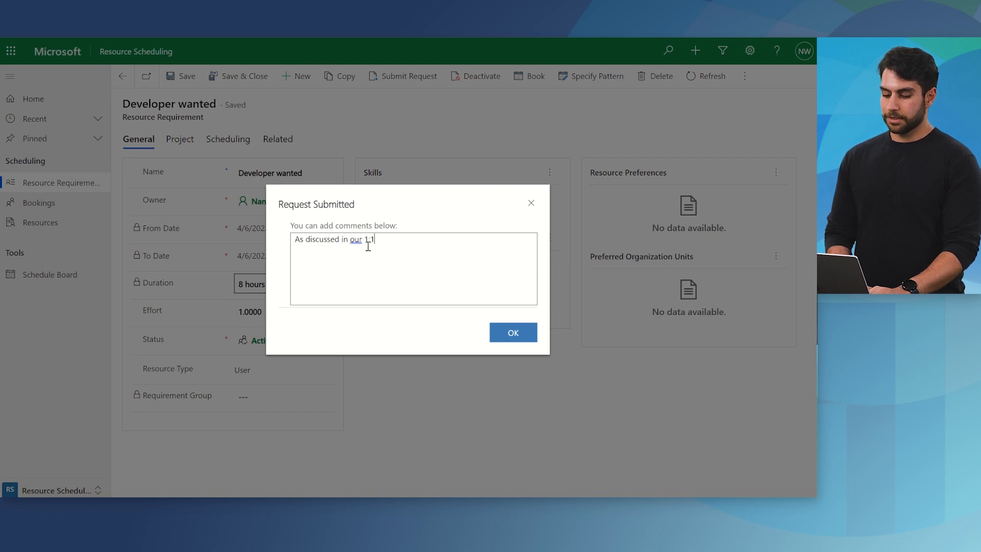
click(507, 336)
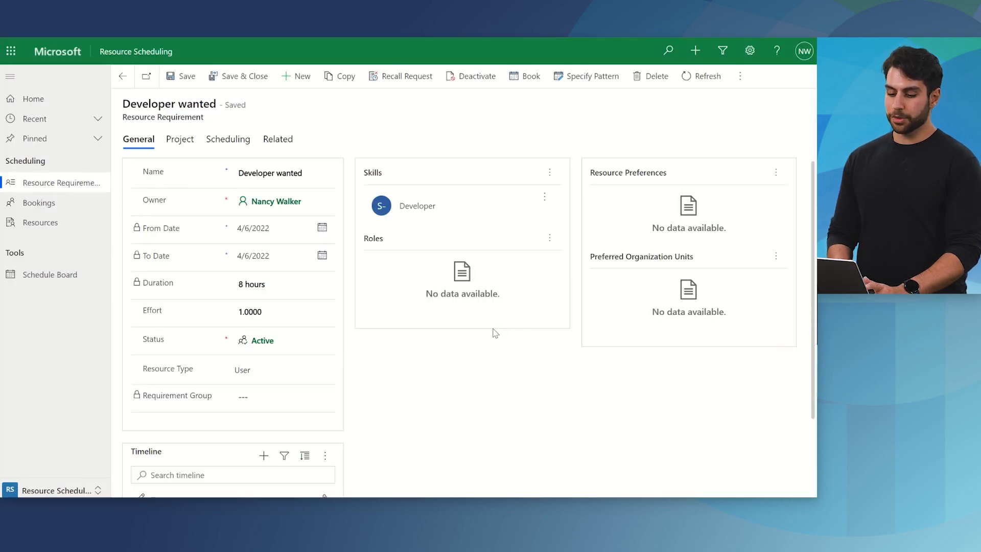
scroll(496, 333, down, 3)
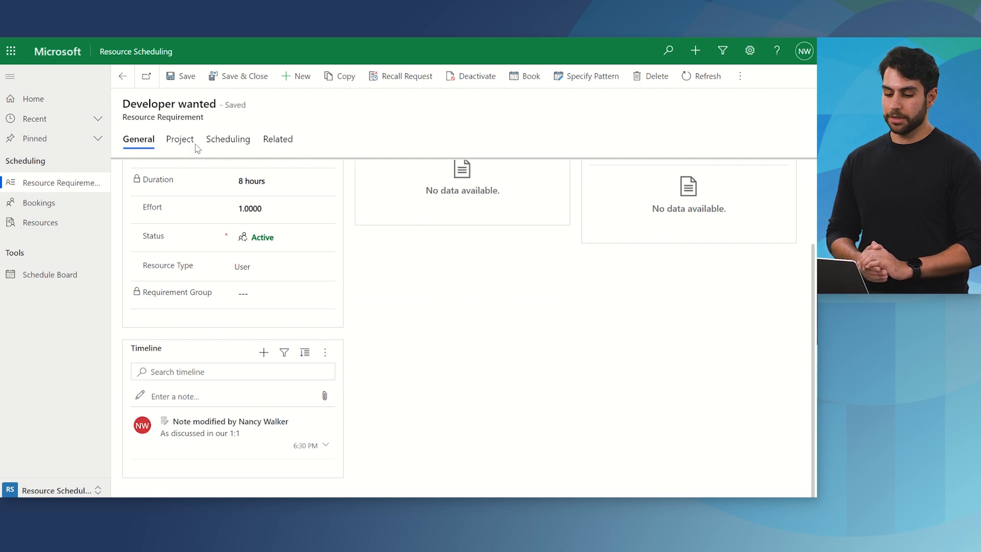
On the Schedule Board, book the Developer wanted requirement to the fourth listed resource in the week of 4/3/2022
click(85, 283)
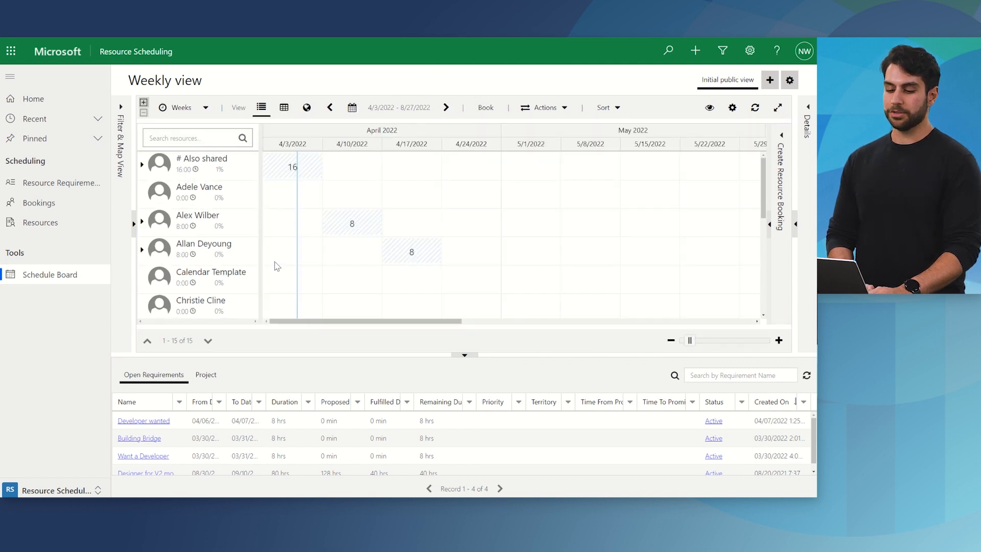
click(246, 255)
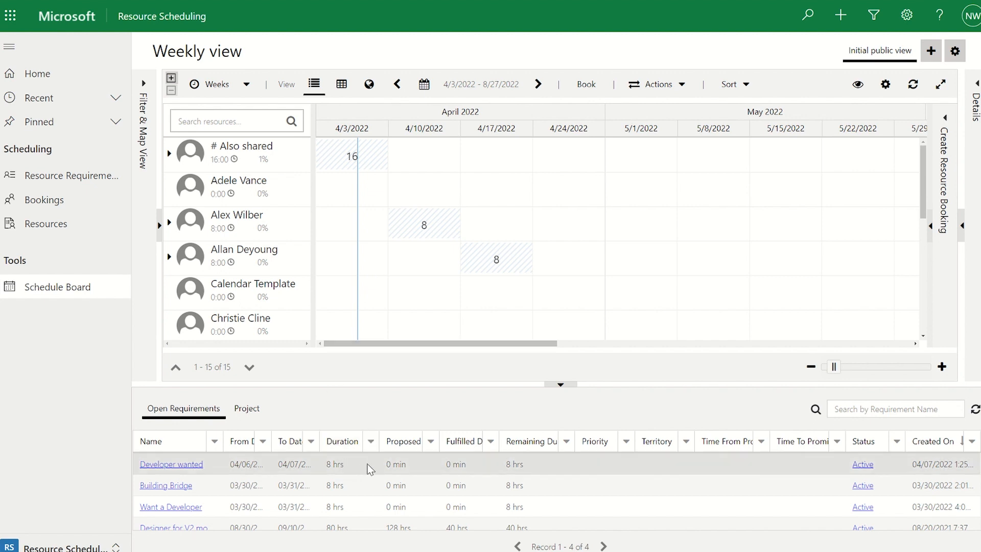
click(442, 469)
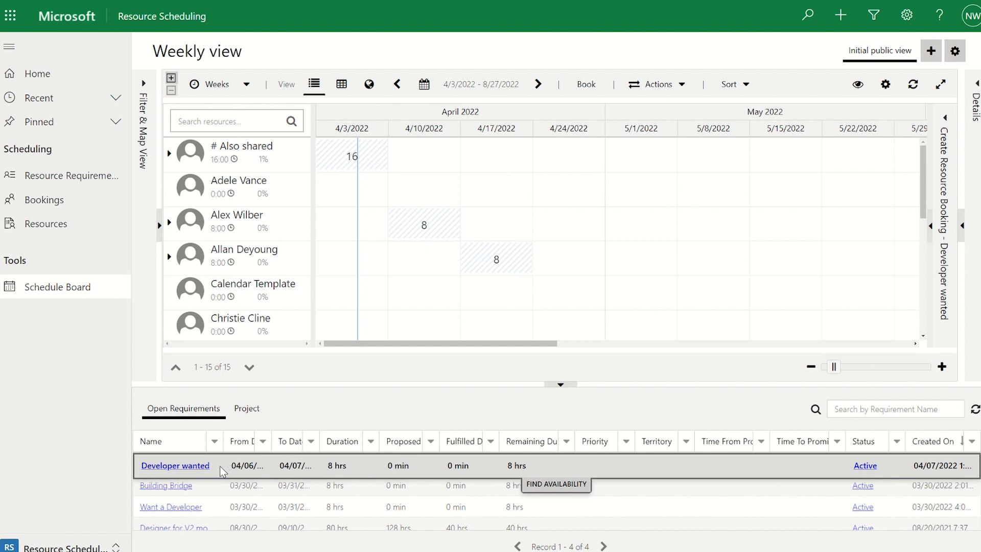
drag(226, 470, 358, 259)
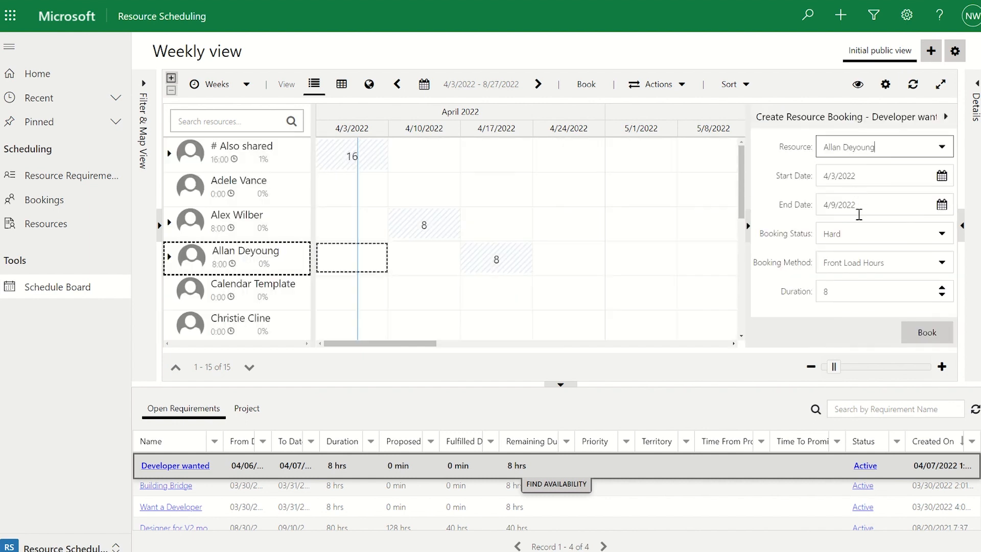
click(921, 335)
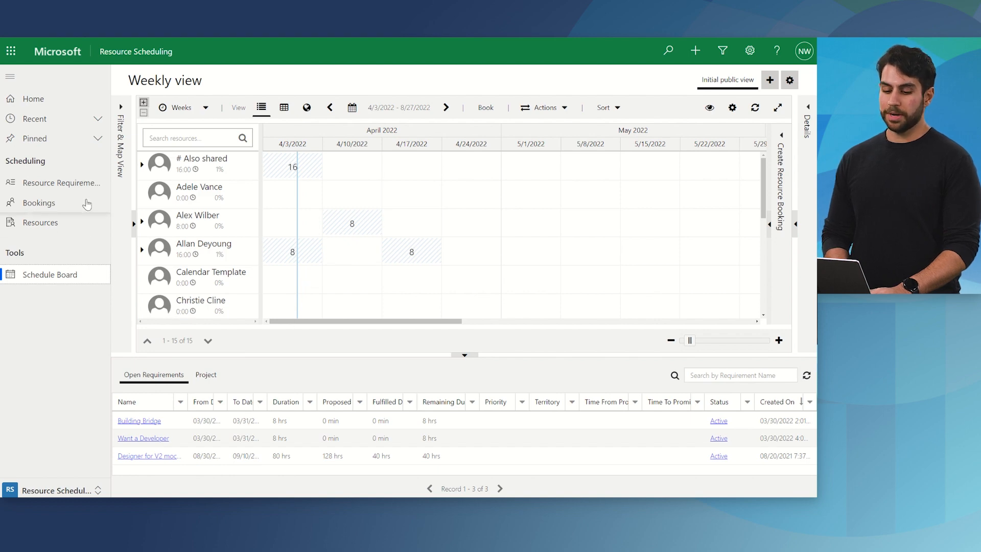
Set the Developer wanted resource requirement's Status to Completed, then save and close the record
click(78, 184)
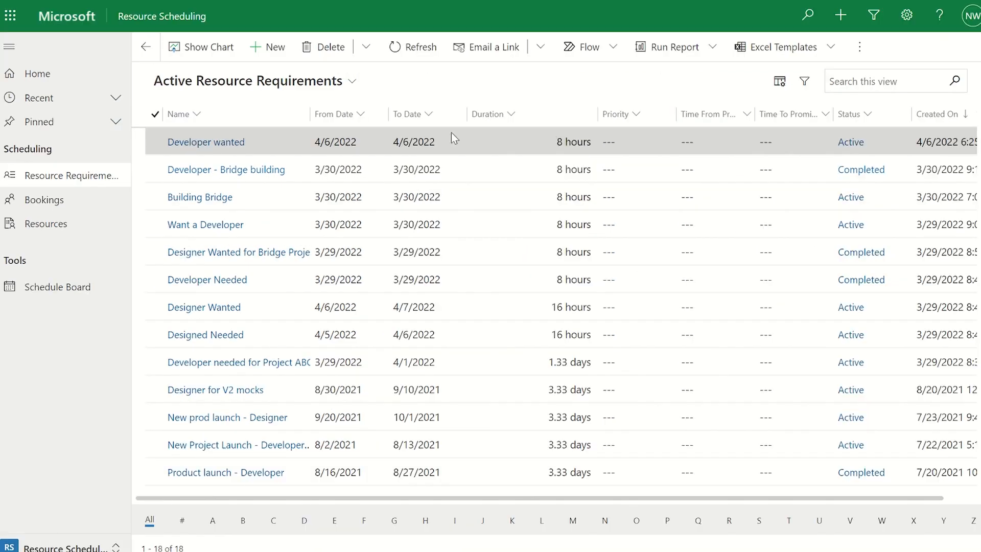
click(257, 143)
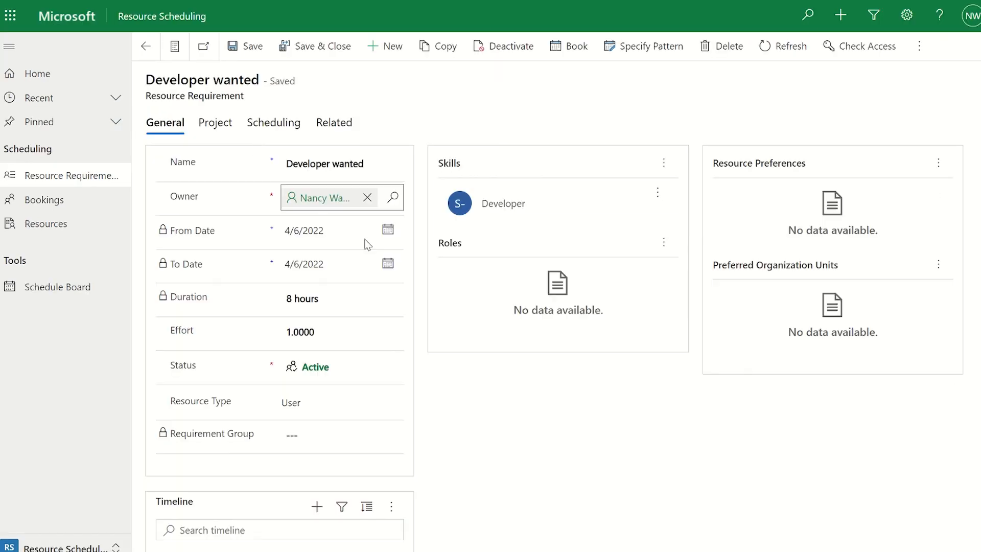
click(393, 369)
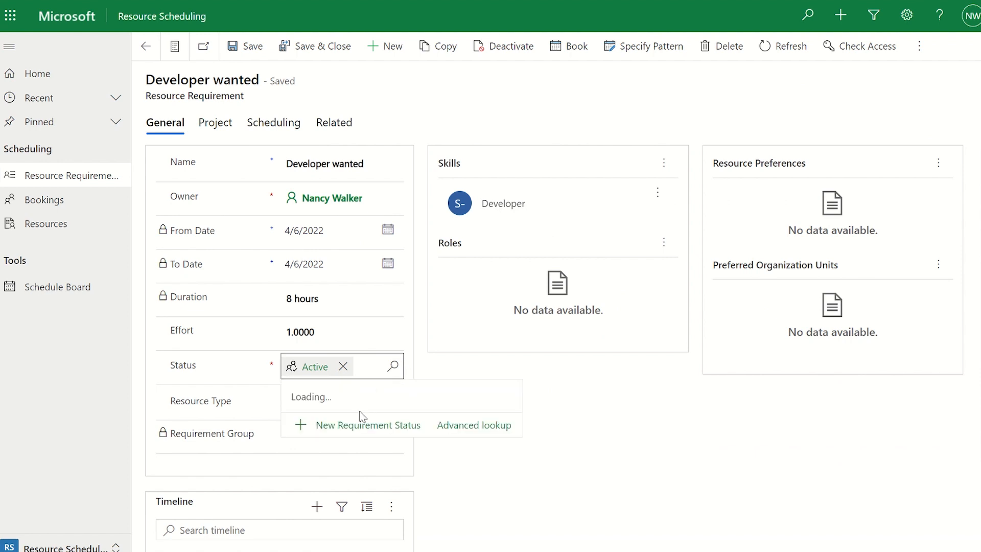
click(343, 459)
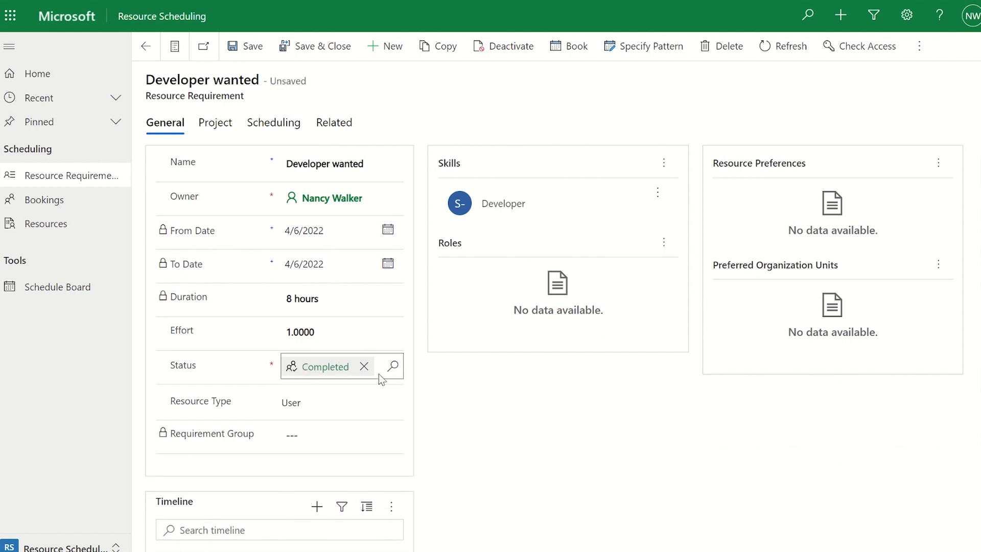
click(331, 47)
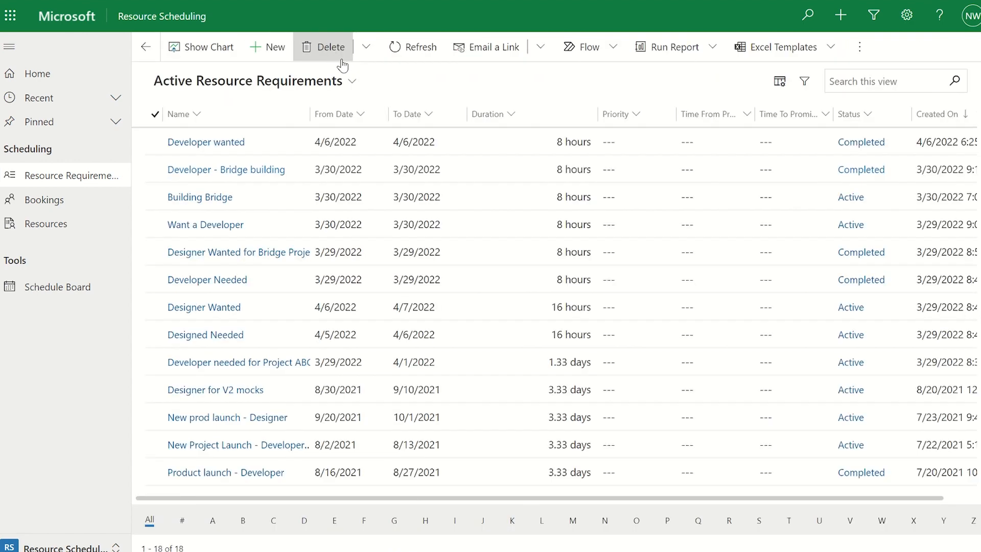